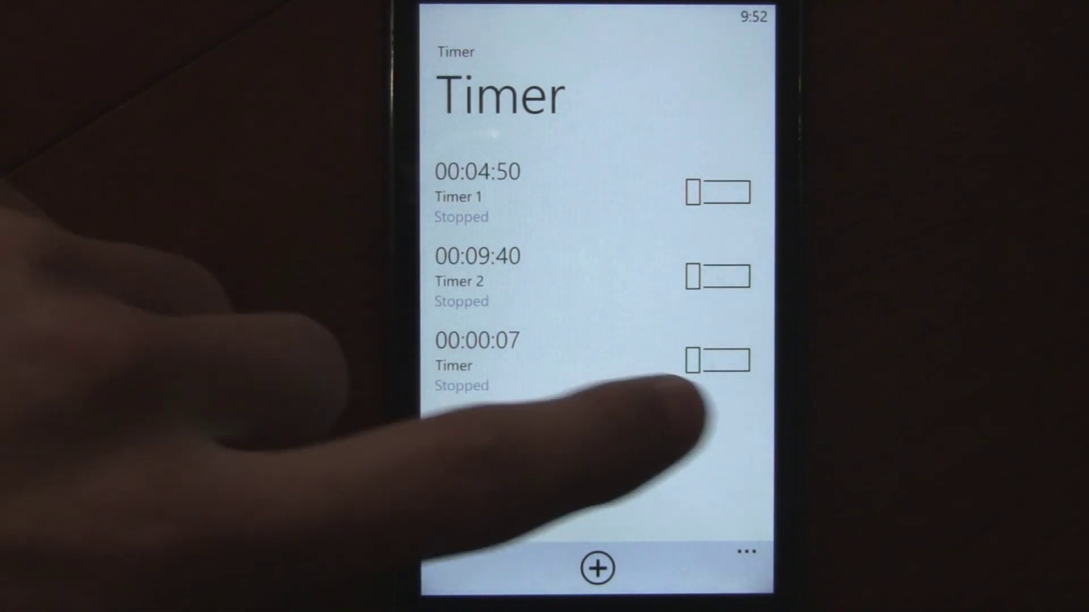
- Start the 00:00:07 timer, go to the Start screen, and dismiss its alarm
click(718, 360)
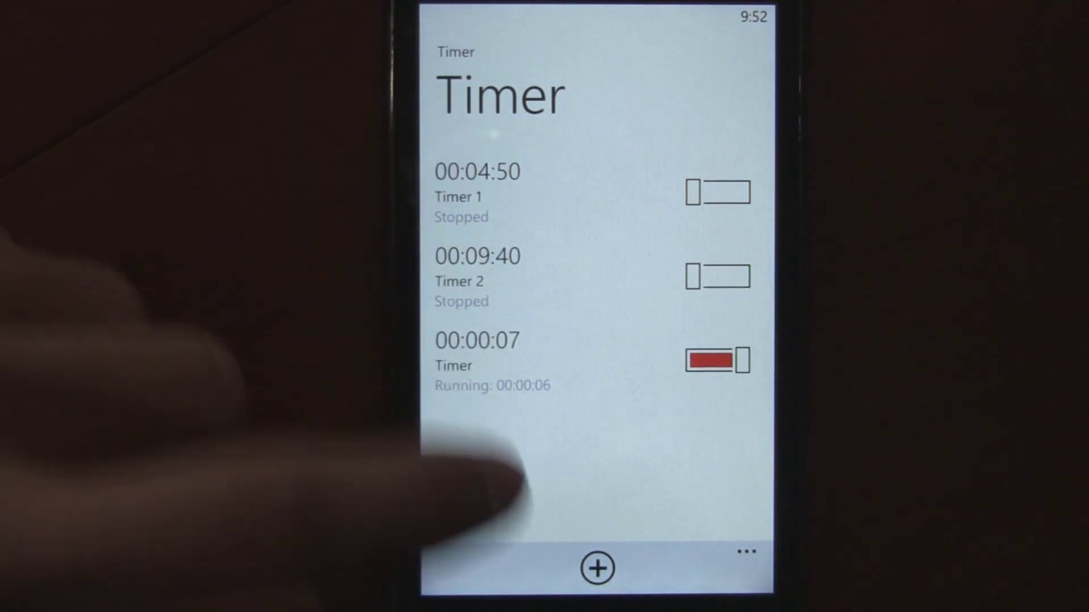
click(523, 596)
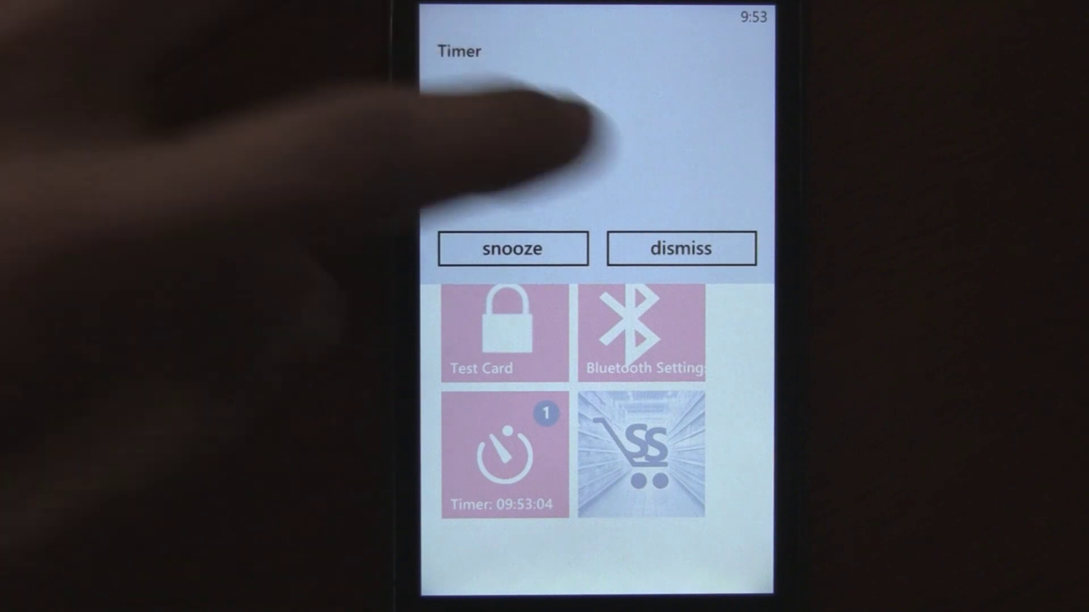
click(681, 248)
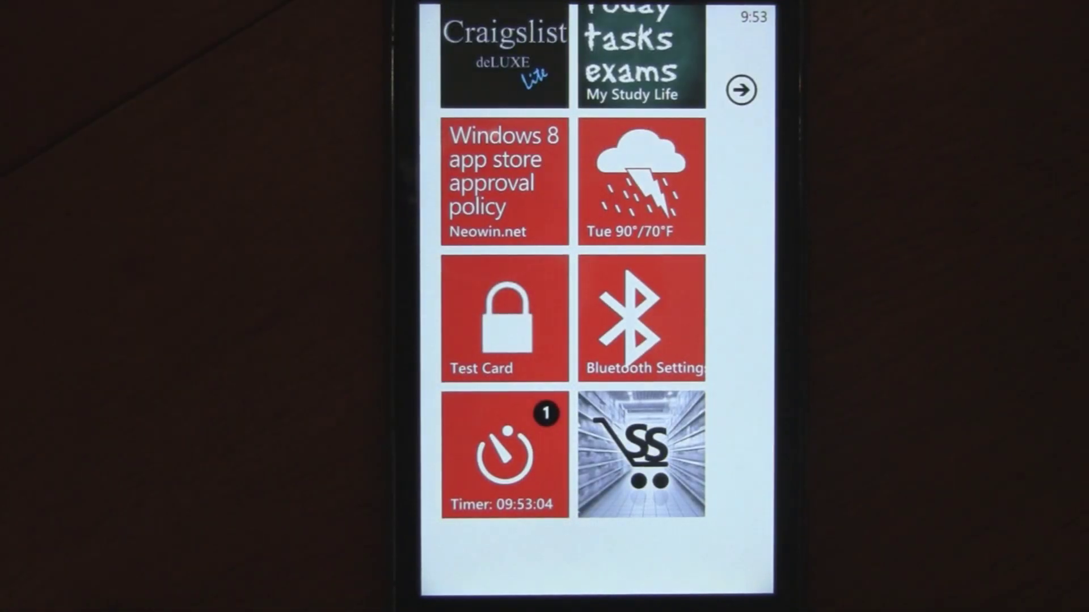
- Start Timer 2, return to the Start screen while it runs, then reopen Timer
click(504, 455)
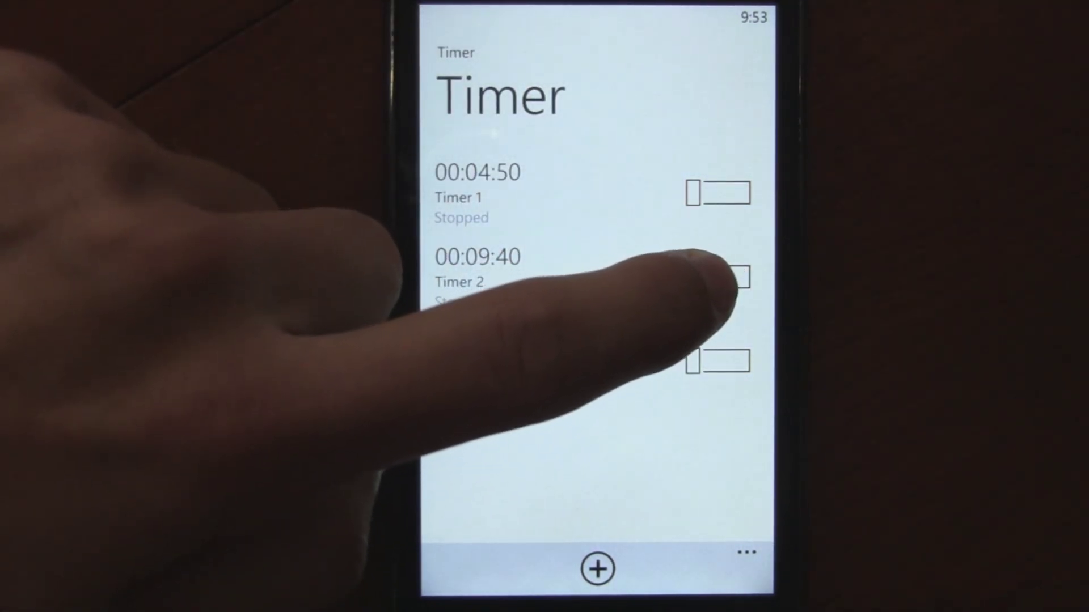
click(717, 276)
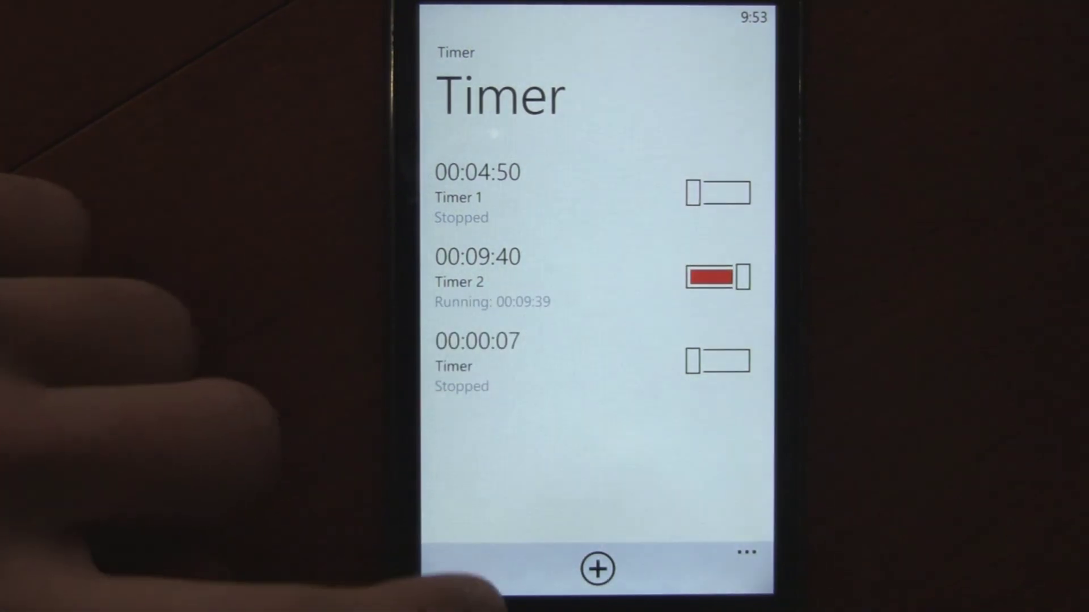
key(super)
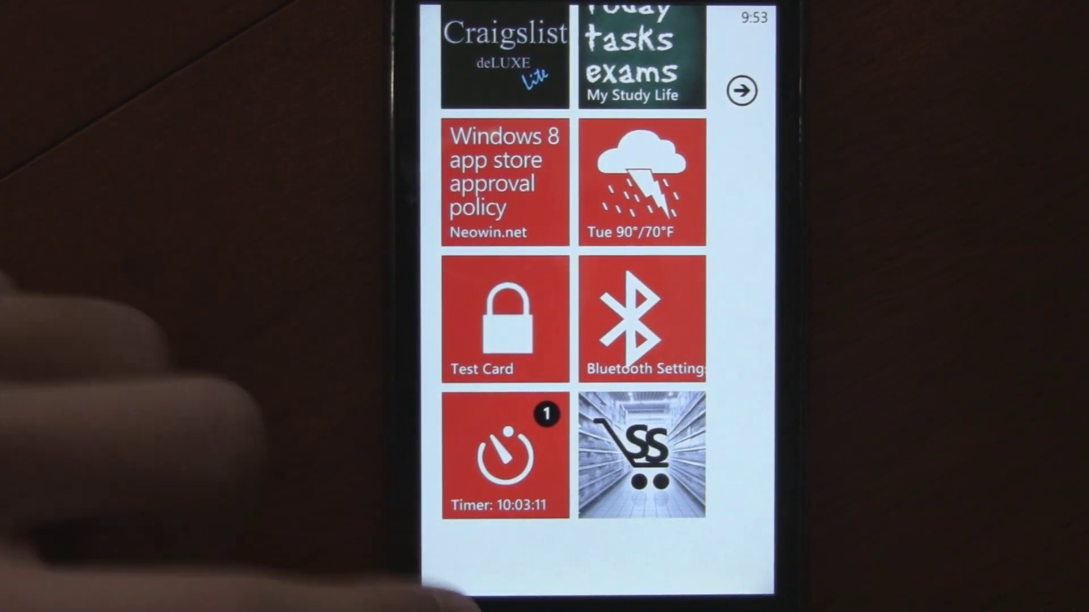
click(505, 455)
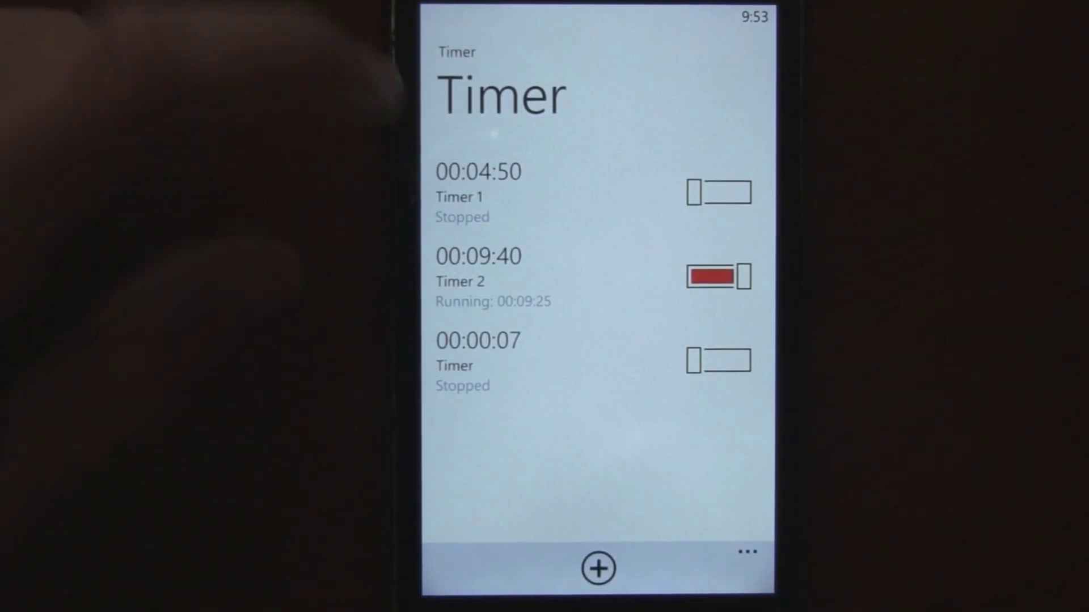
- Stop Timer 2 and begin a new timer, spinning its minutes to 11
click(720, 278)
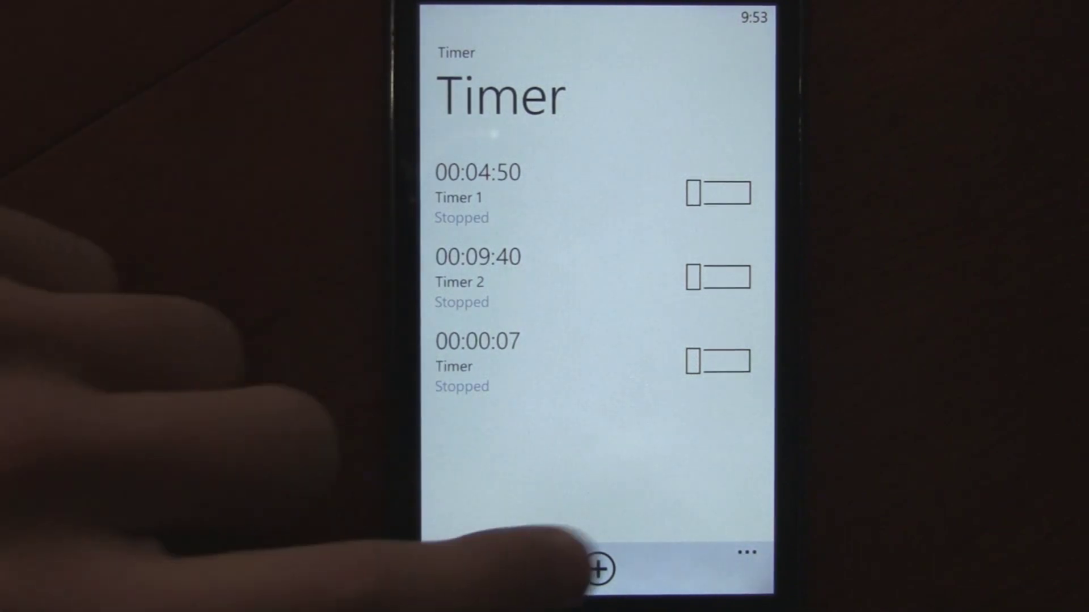
click(597, 569)
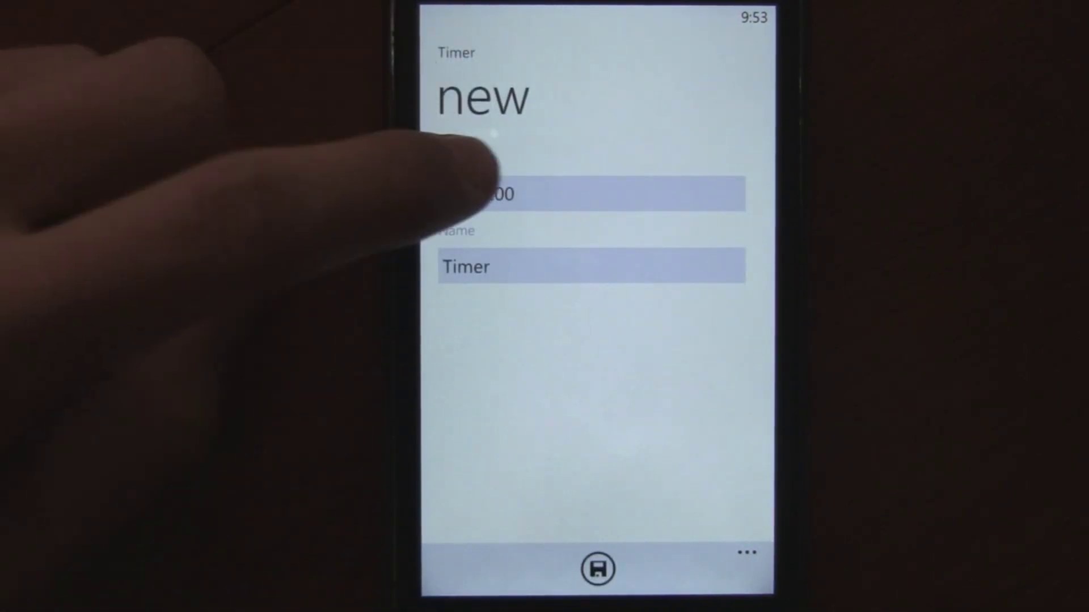
click(511, 194)
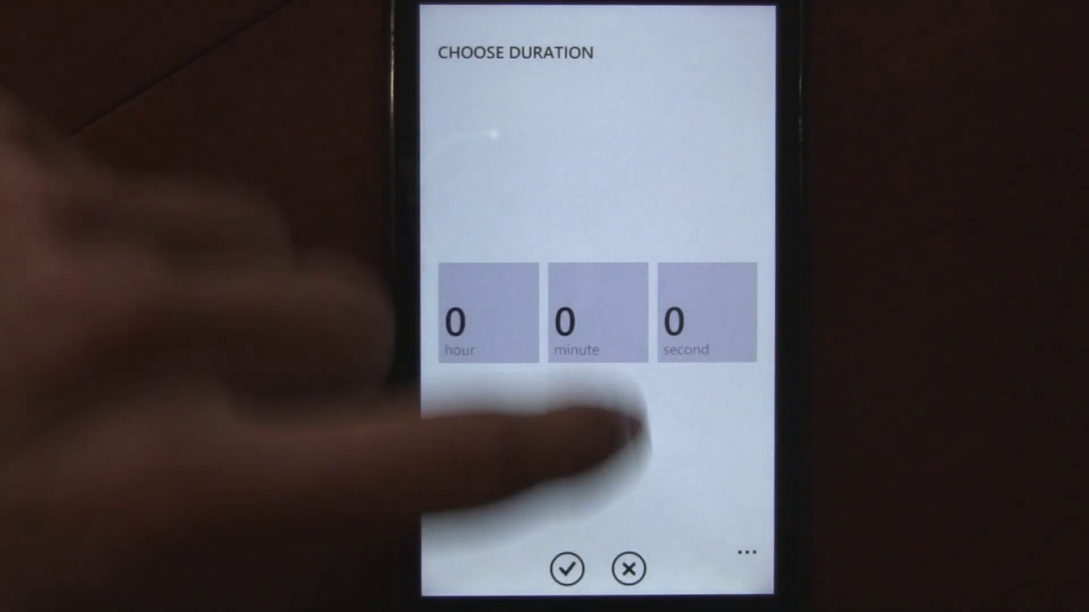
click(597, 313)
drag(598, 443, 579, 103)
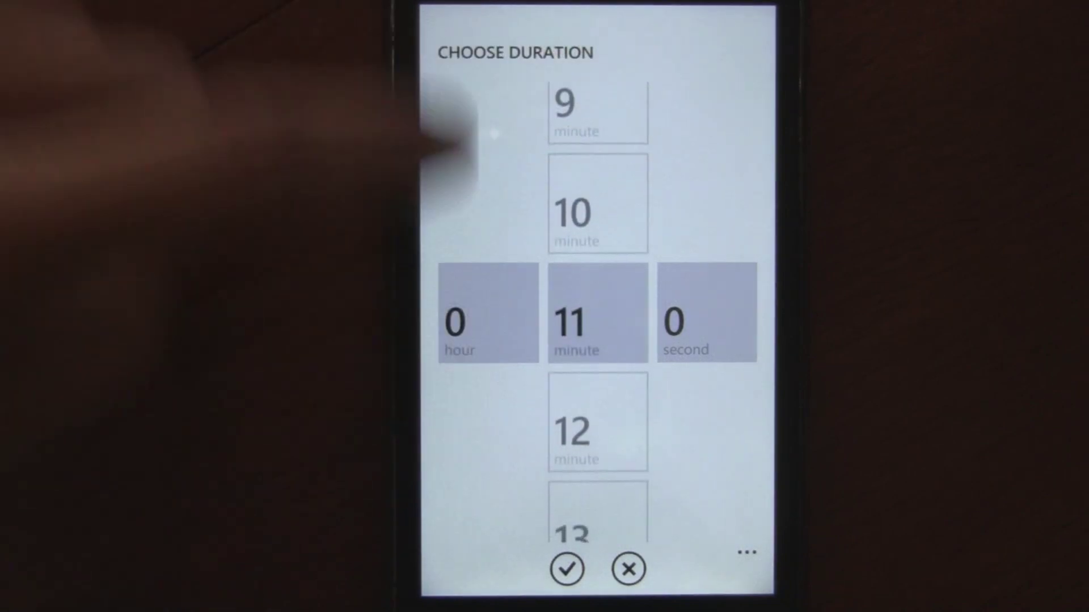
- Spin the new timer's hours value up, then back toward zero
click(489, 313)
drag(489, 477, 488, 128)
mouse_move(476, 442)
mouse_down()
mouse_move(476, 128)
mouse_move(476, 170)
mouse_up()
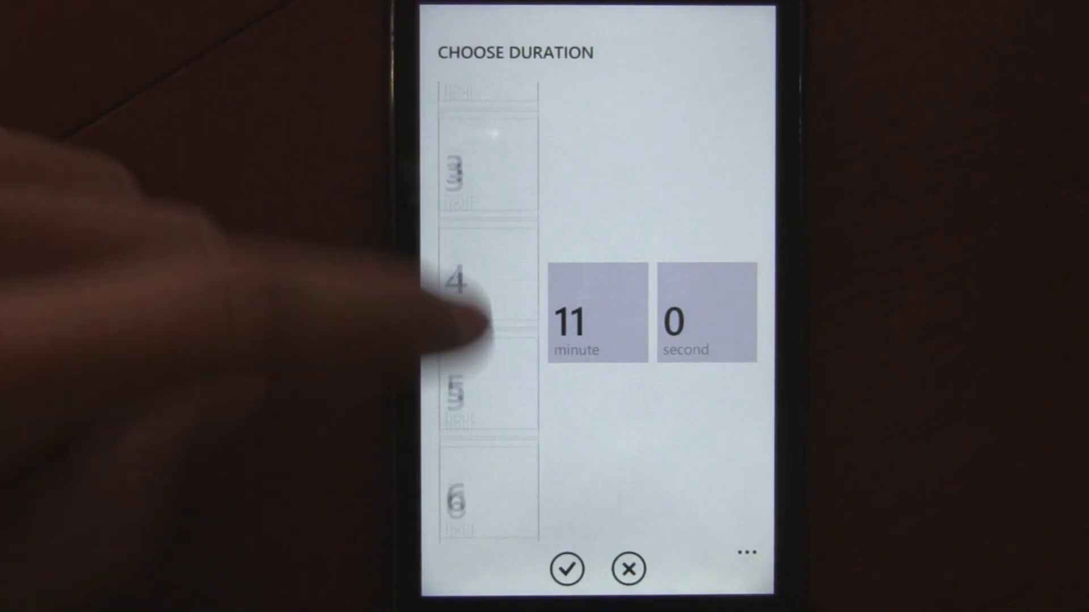
drag(476, 255, 476, 510)
click(489, 307)
- Cancel the timespan, acknowledge the zero-timespan error, and abandon the new timer
click(567, 569)
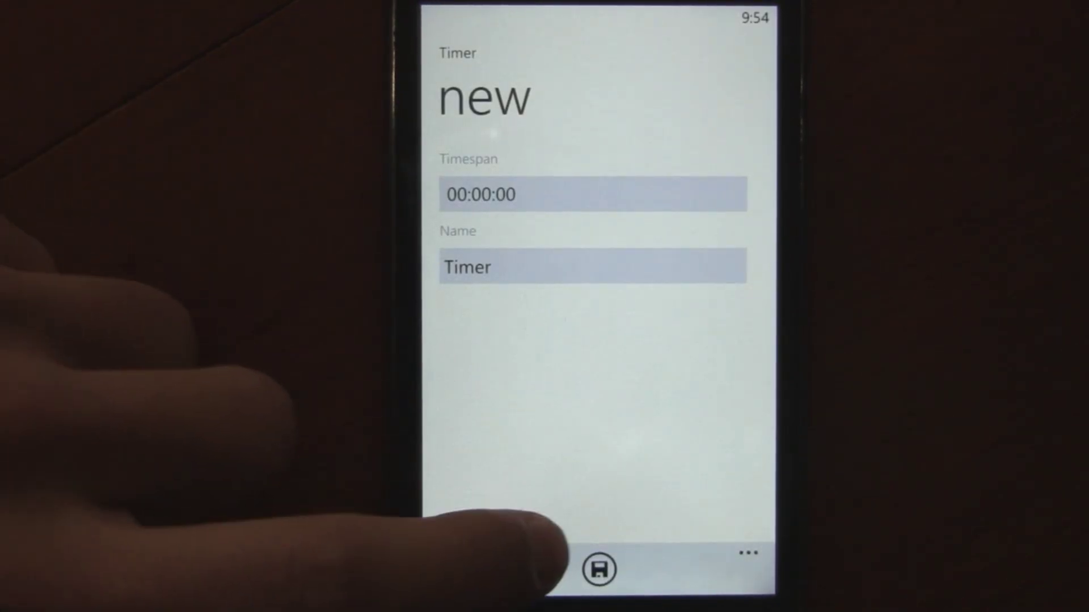
click(598, 568)
click(545, 138)
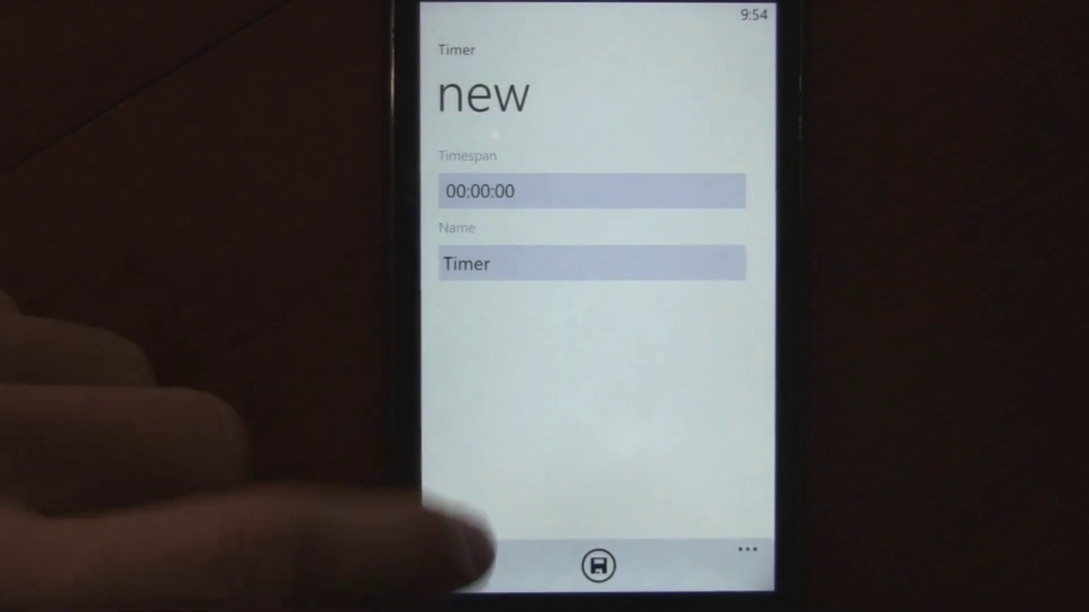
key(Escape)
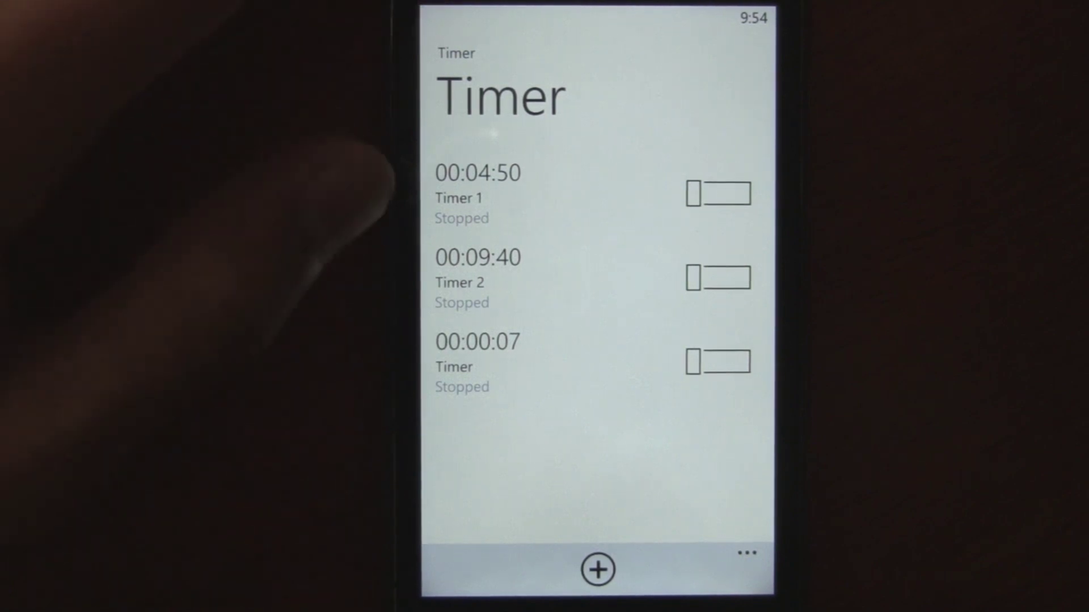
click(720, 194)
click(719, 278)
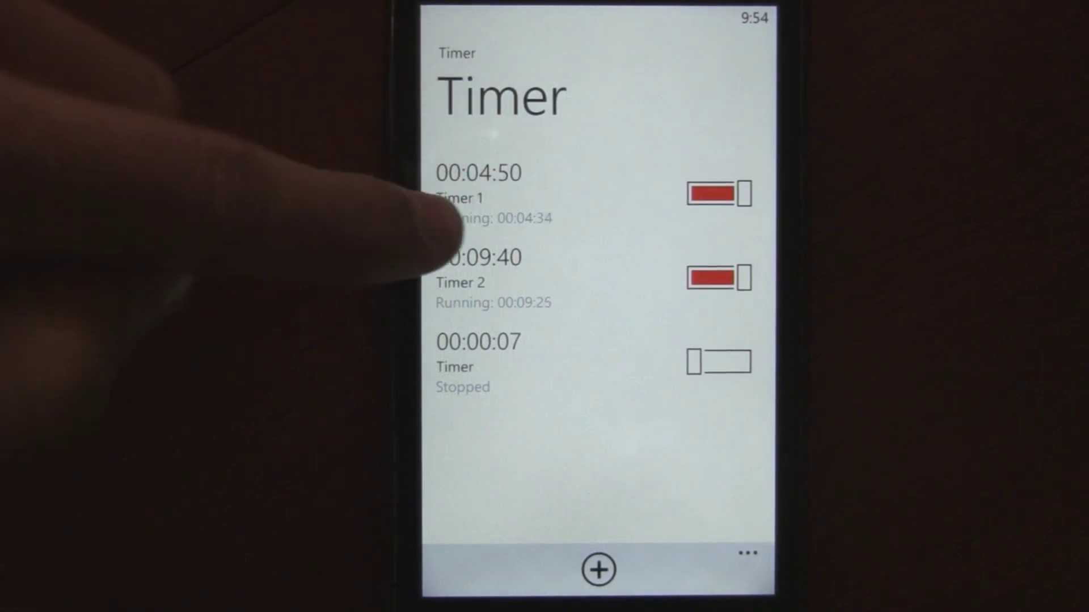
click(493, 196)
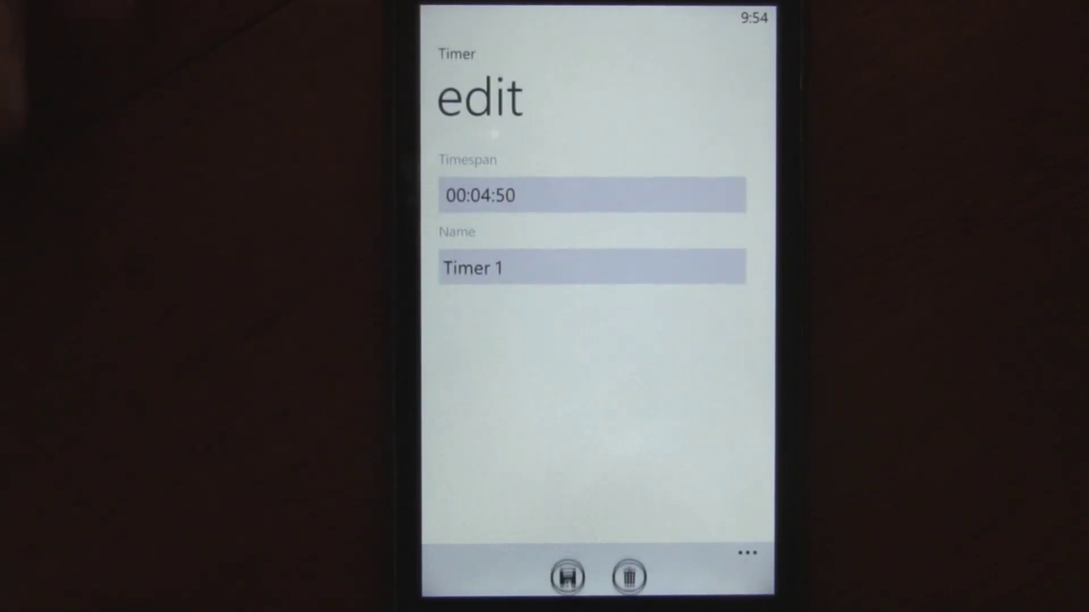
click(568, 569)
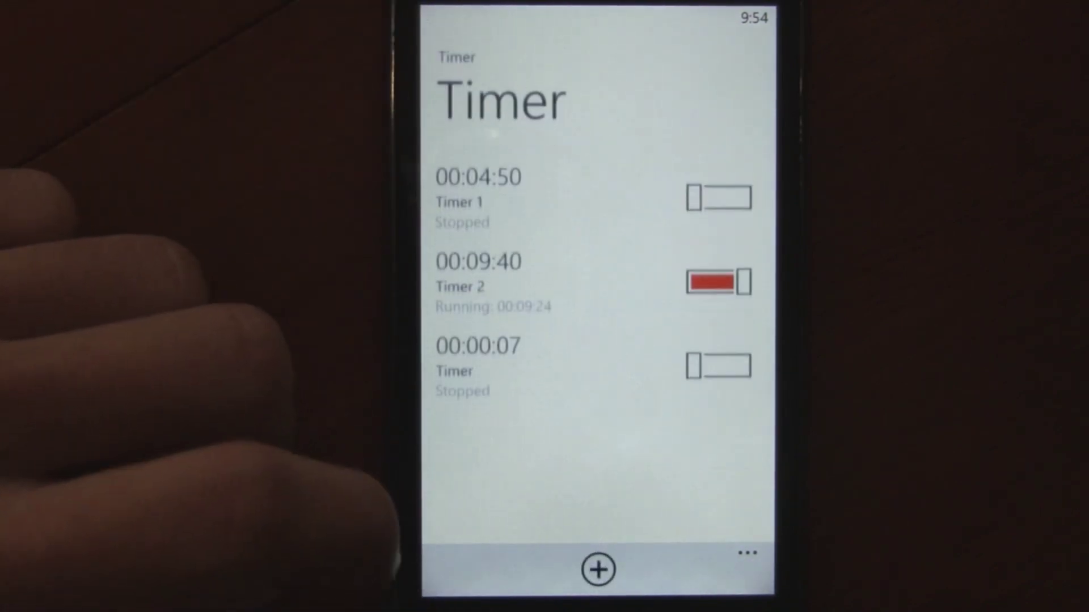
click(719, 192)
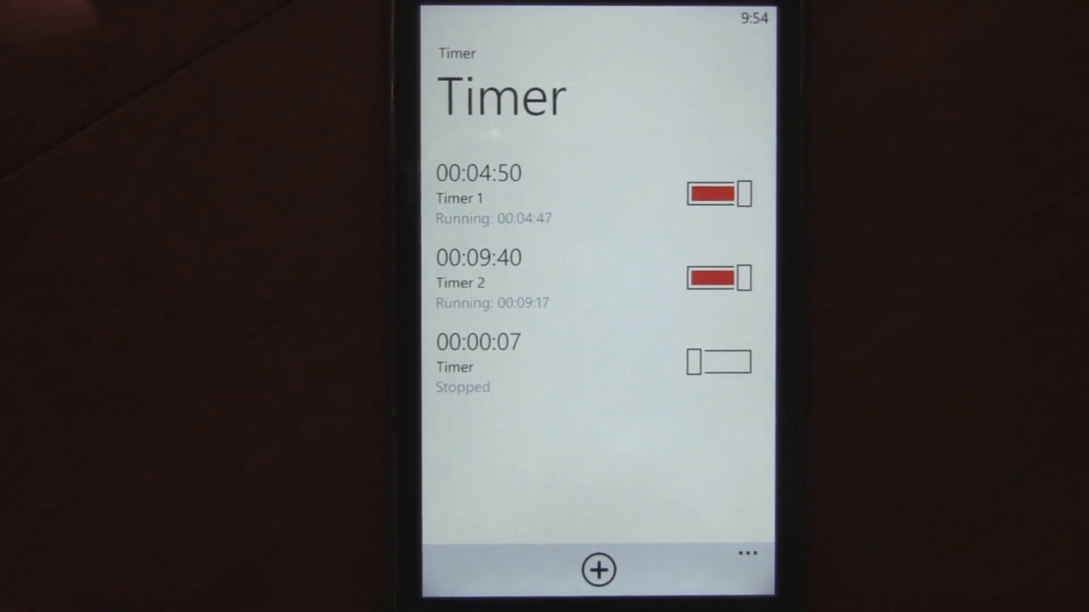
click(719, 277)
click(719, 194)
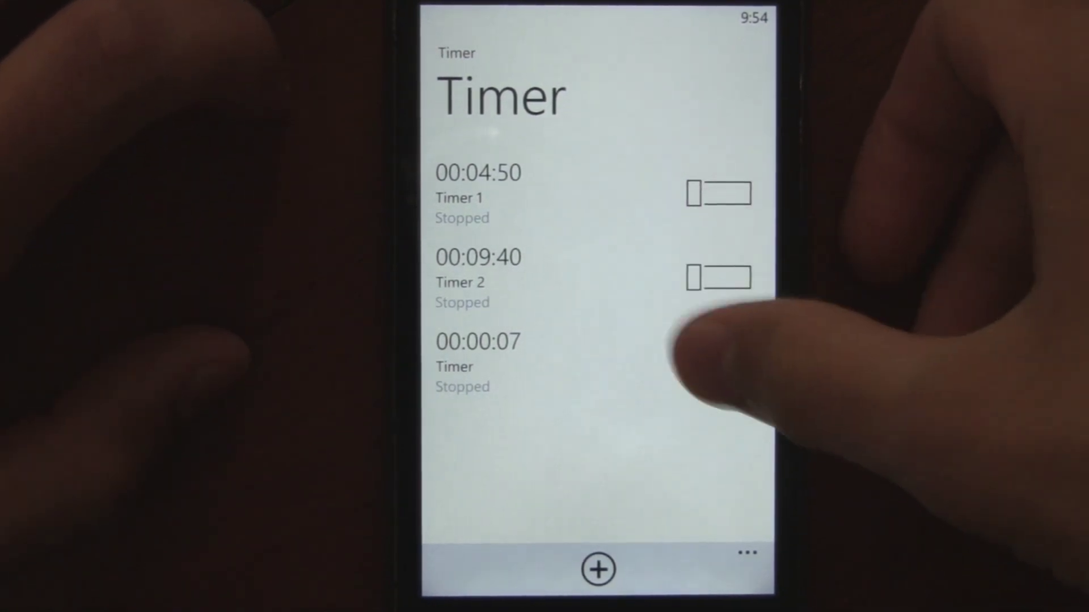
click(718, 362)
- Leave Timer for Start, switch back via the running-apps list, and dismiss the alarm
key(super)
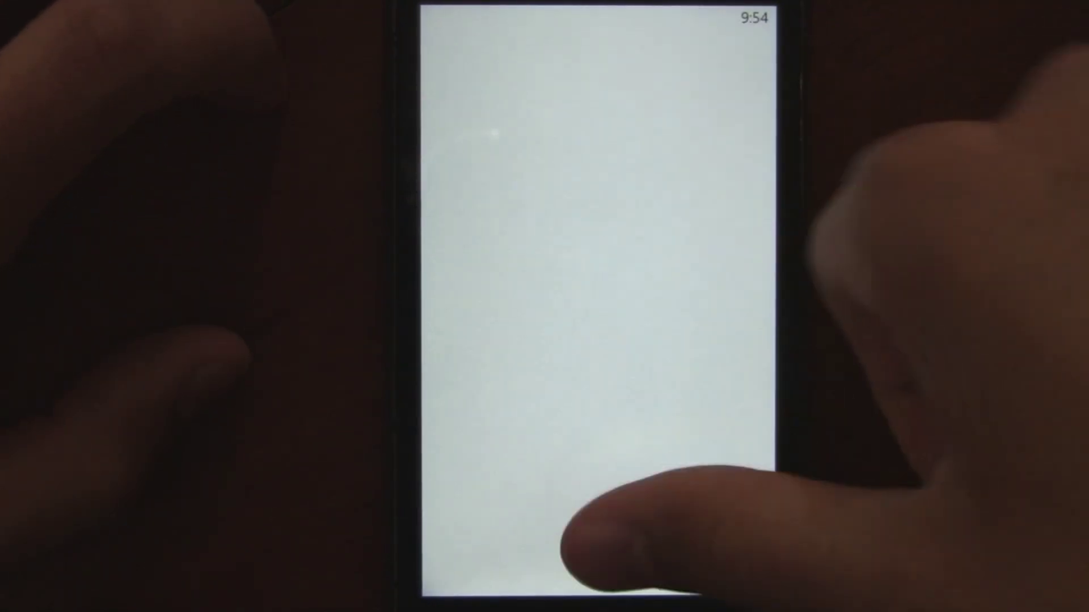
scroll(595, 307, down, 5)
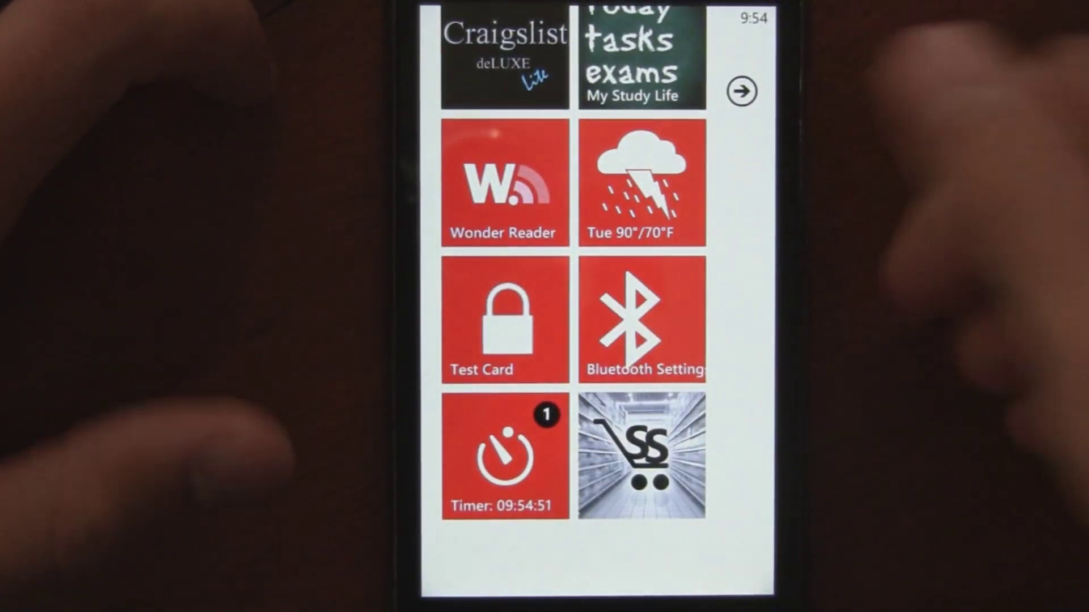
key(alt+Tab)
drag(680, 306, 511, 306)
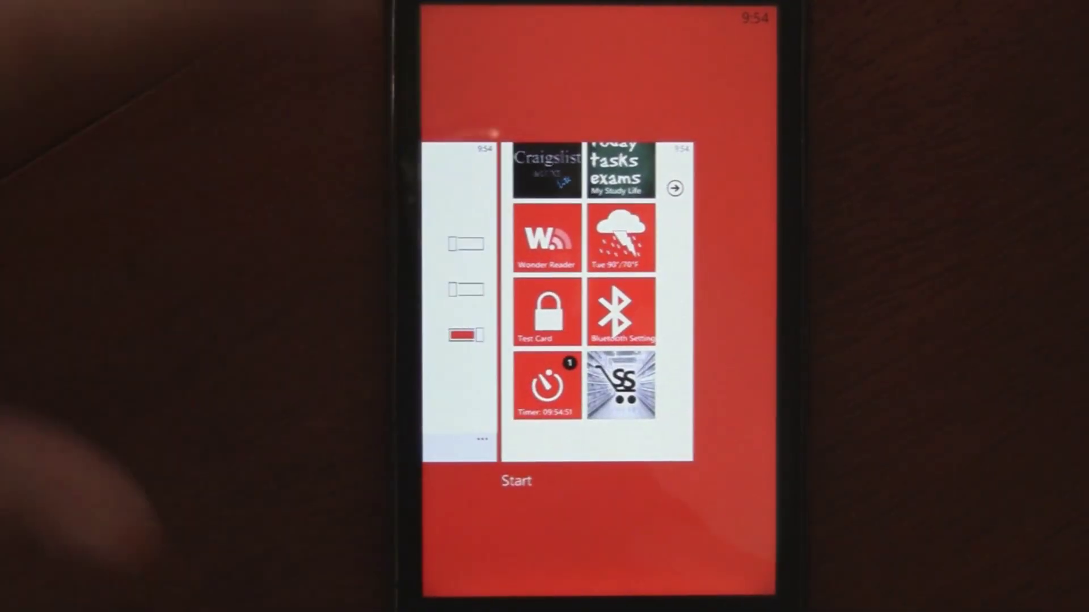
click(596, 306)
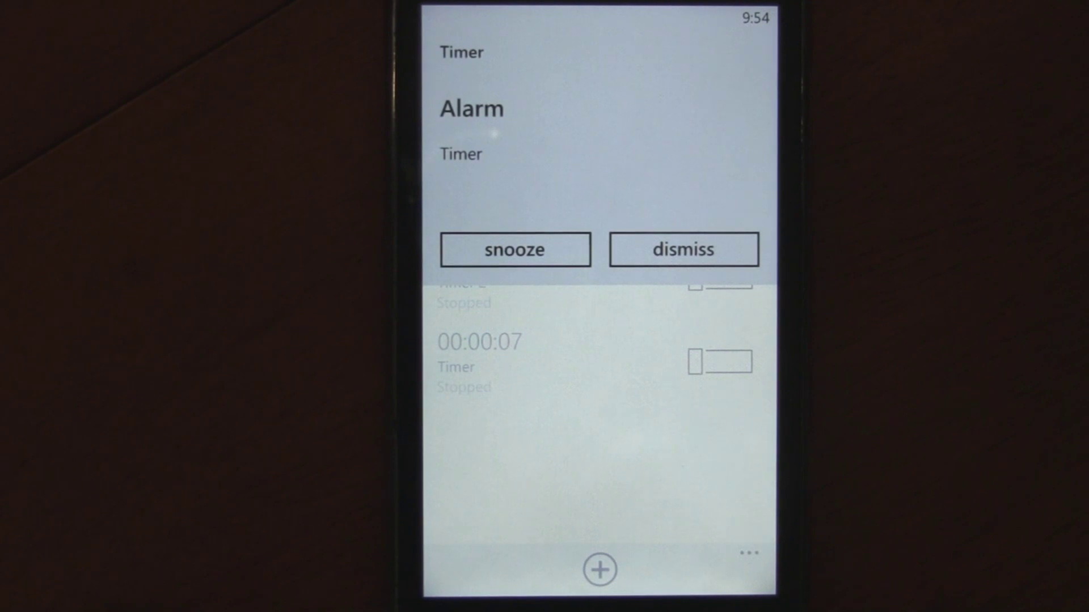
click(683, 249)
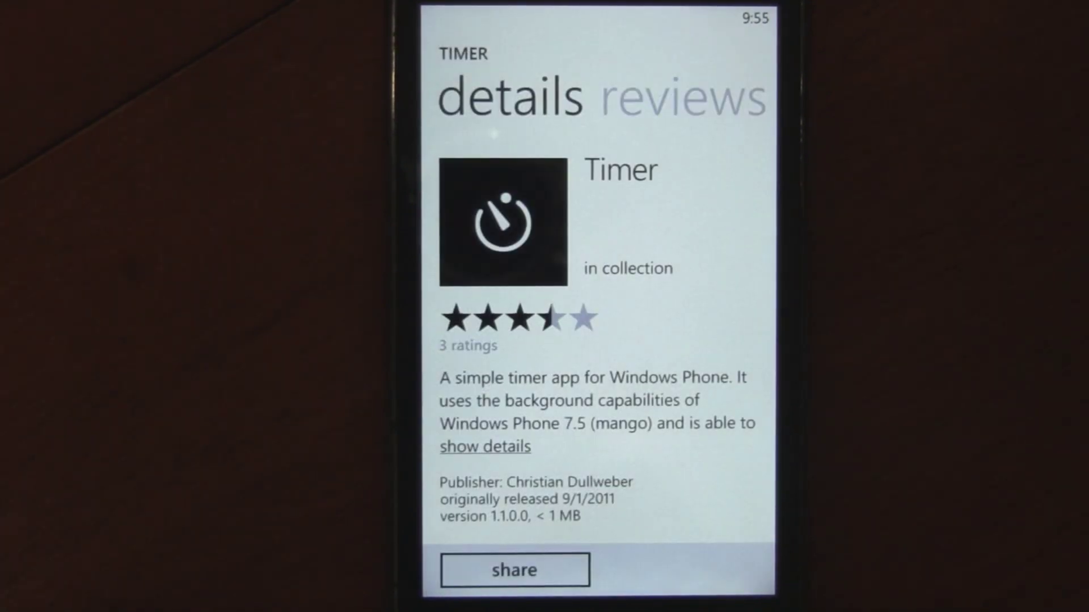